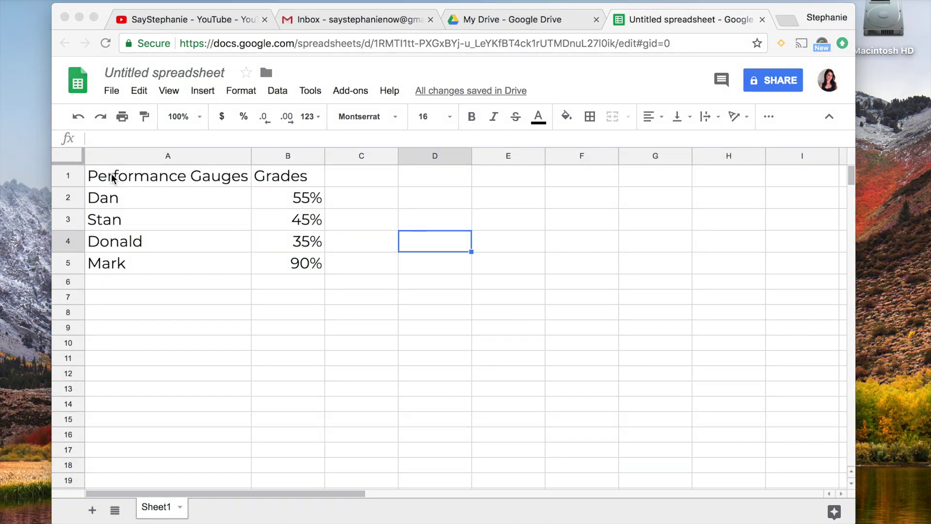
- Check the stored grade values for Dan and Donald, then return to the Performance Gauges heading
left_click(306, 208)
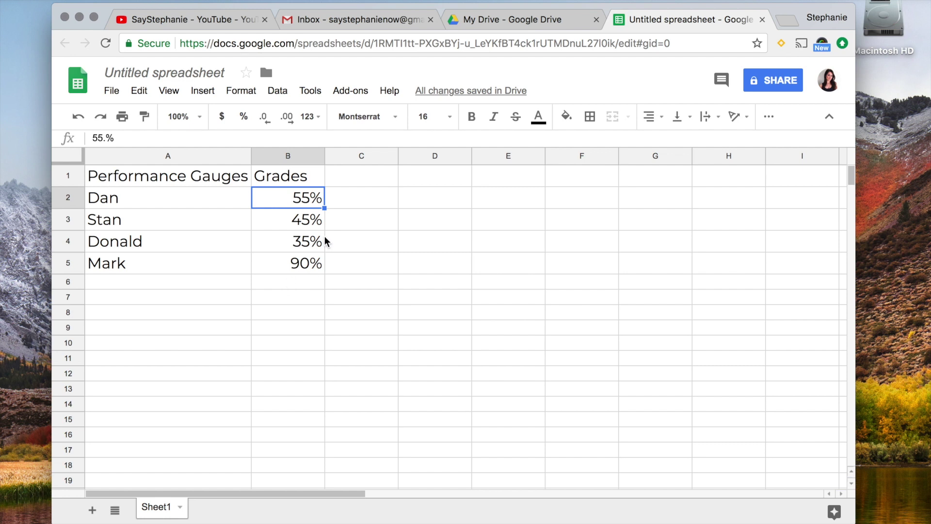
left_click(295, 247)
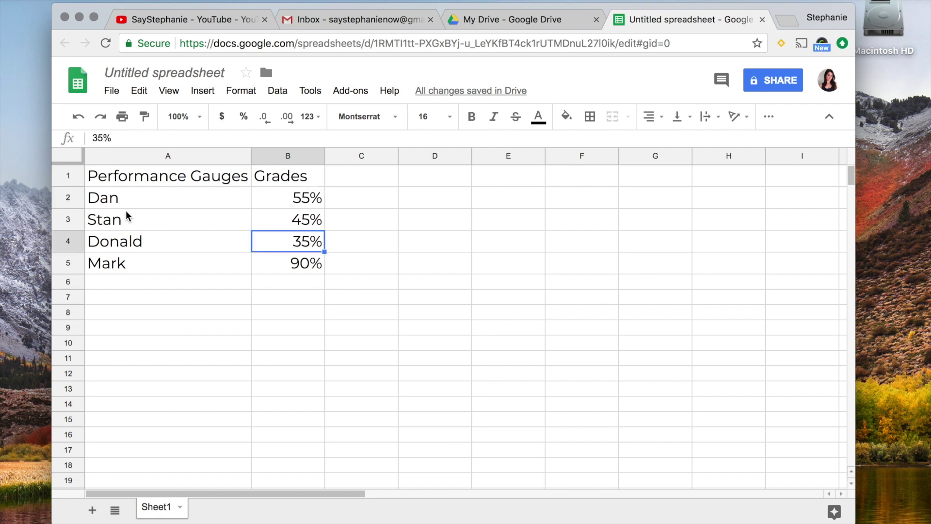
left_click(301, 205)
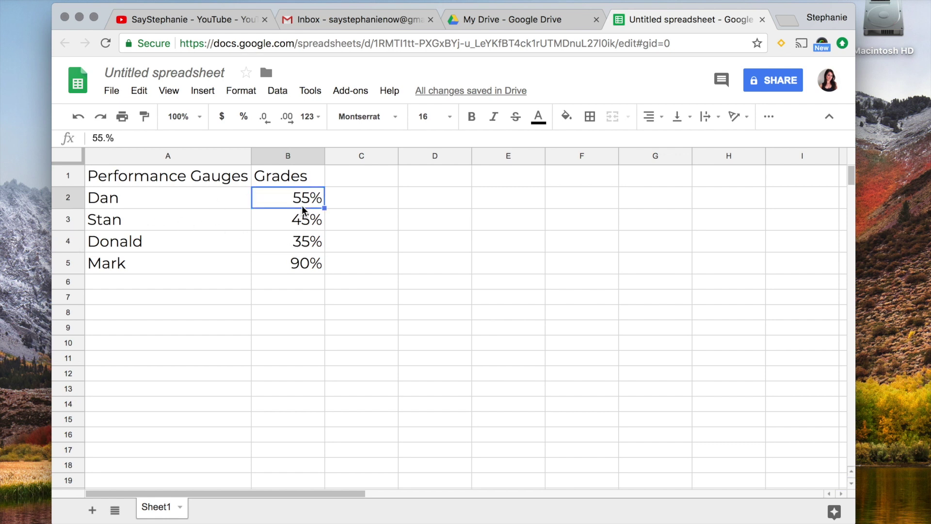
left_click(115, 178)
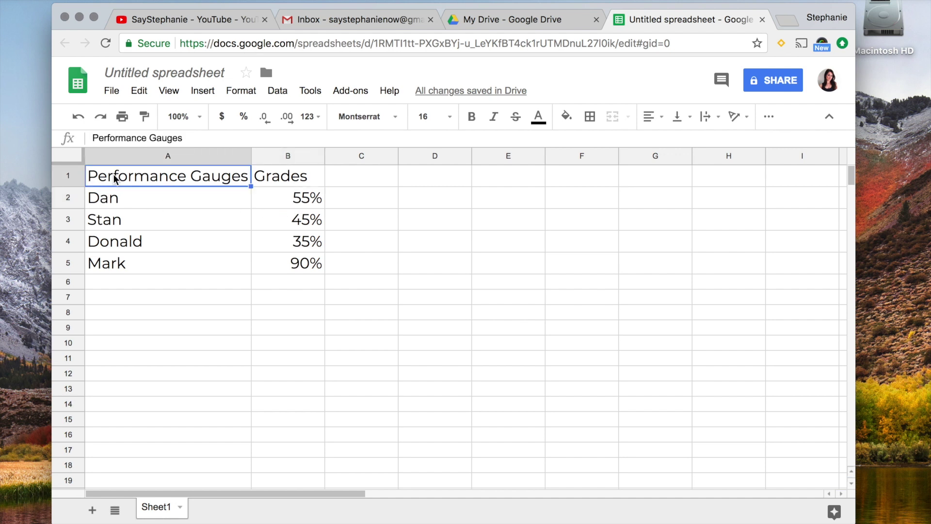
- Insert a chart from the grades table A1:B5 and change its type to gauge
mouse_move(132, 182)
left_mouse_down()
mouse_move(213, 242)
mouse_move(301, 253)
mouse_move(301, 264)
left_mouse_up()
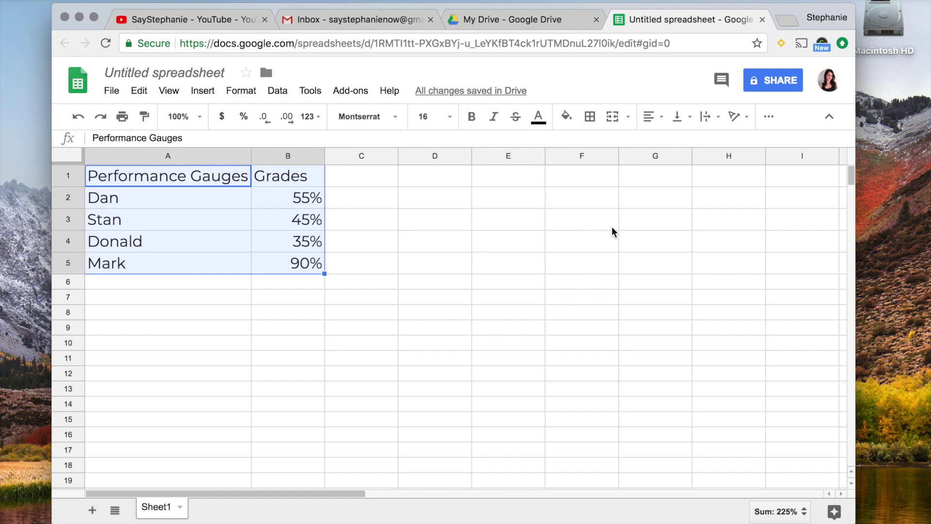
left_click(768, 118)
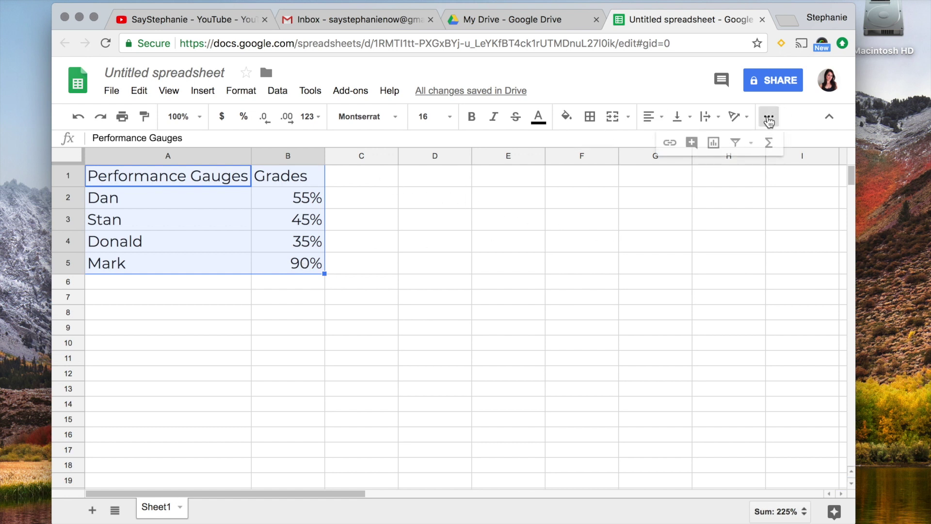
left_click(712, 143)
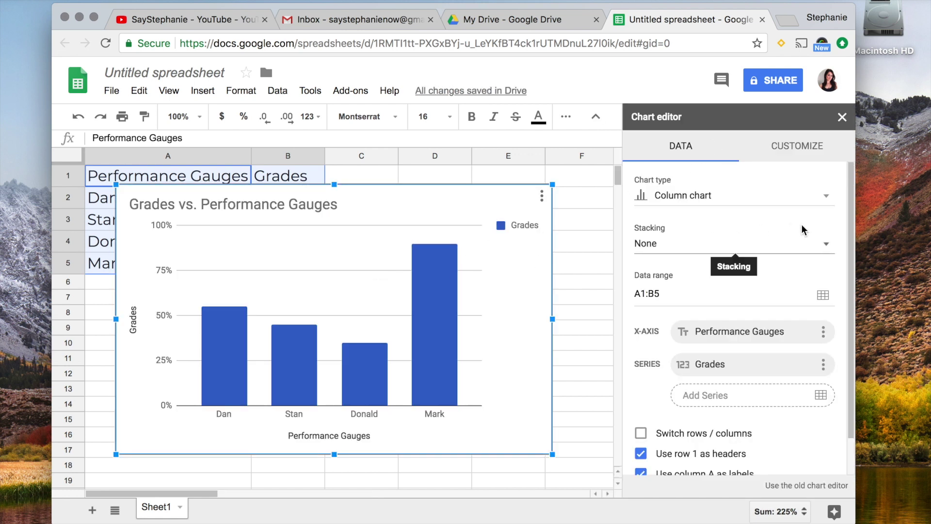
left_click(705, 197)
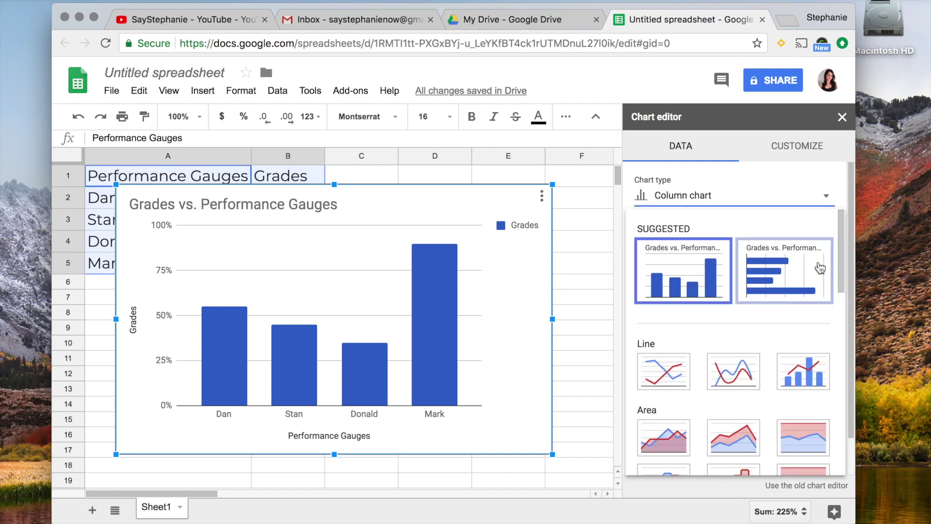
left_click_drag(839, 248, 811, 447)
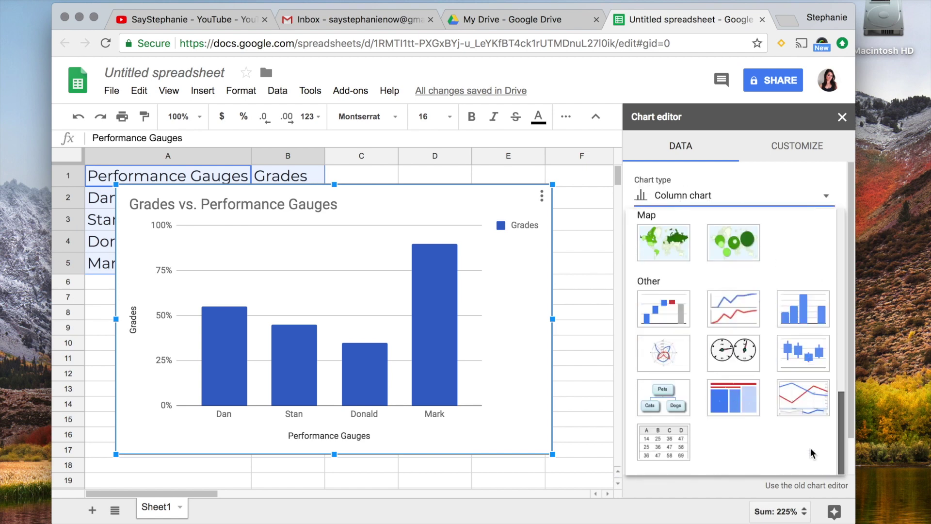
left_click(736, 358)
- Change the gauge range maximum from 100 to 1 so each dial spans 0%–100%
mouse_move(176, 327)
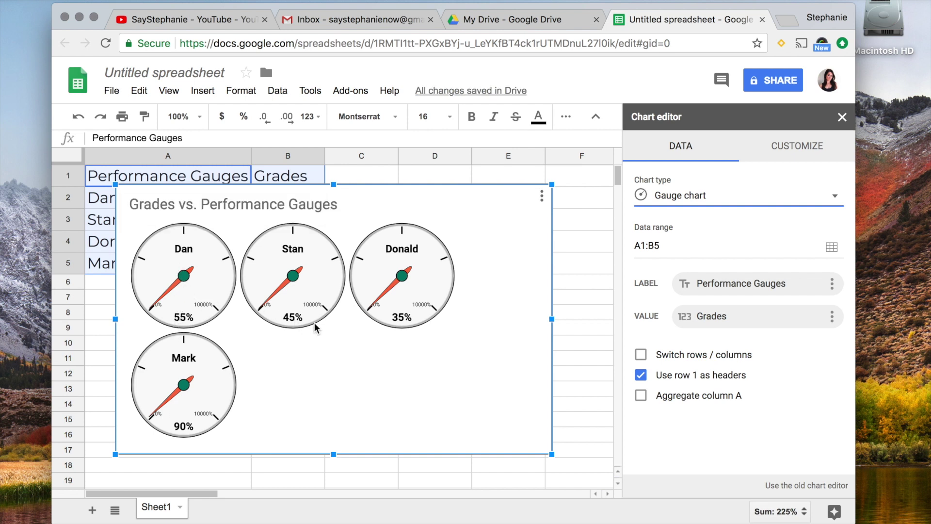
mouse_move(176, 396)
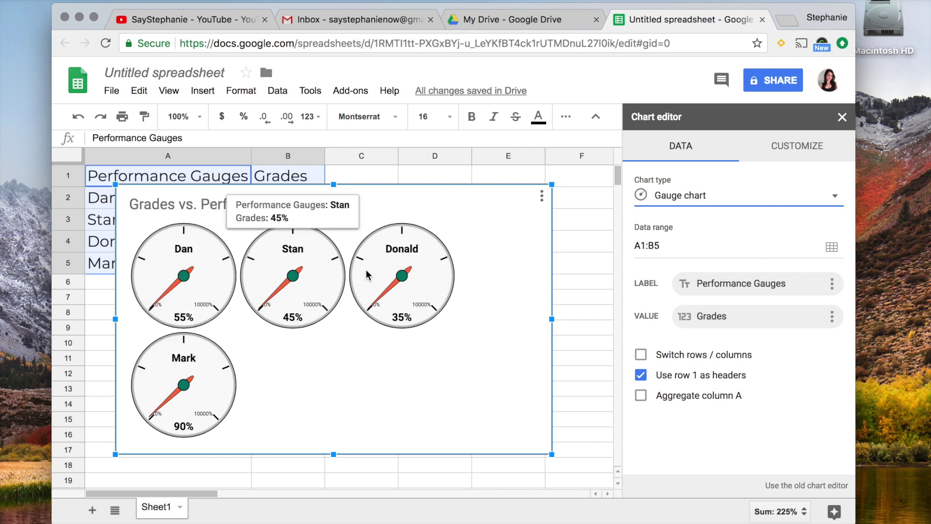
mouse_move(313, 314)
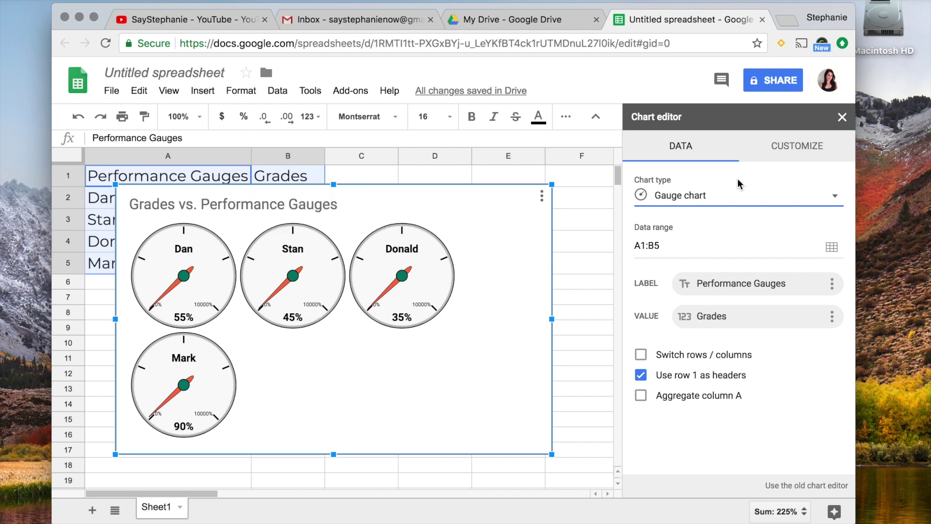
left_click(796, 147)
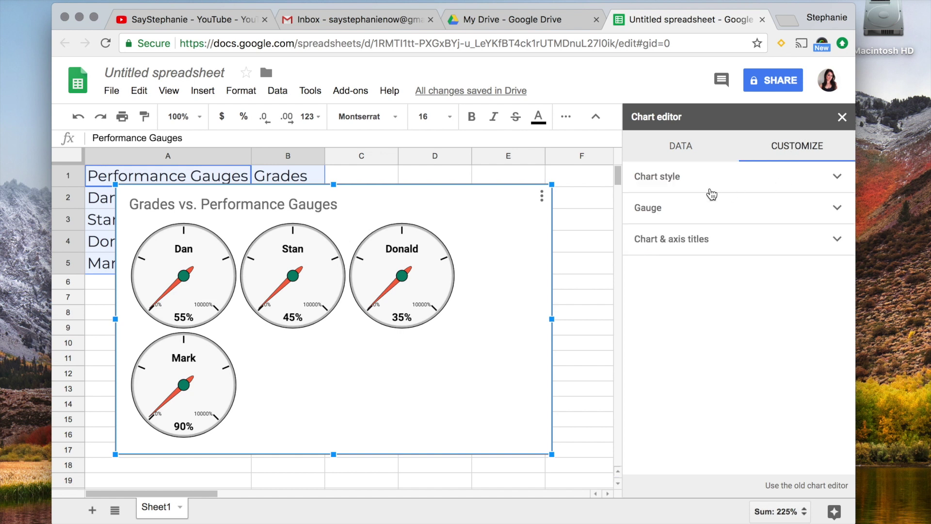
left_click(710, 213)
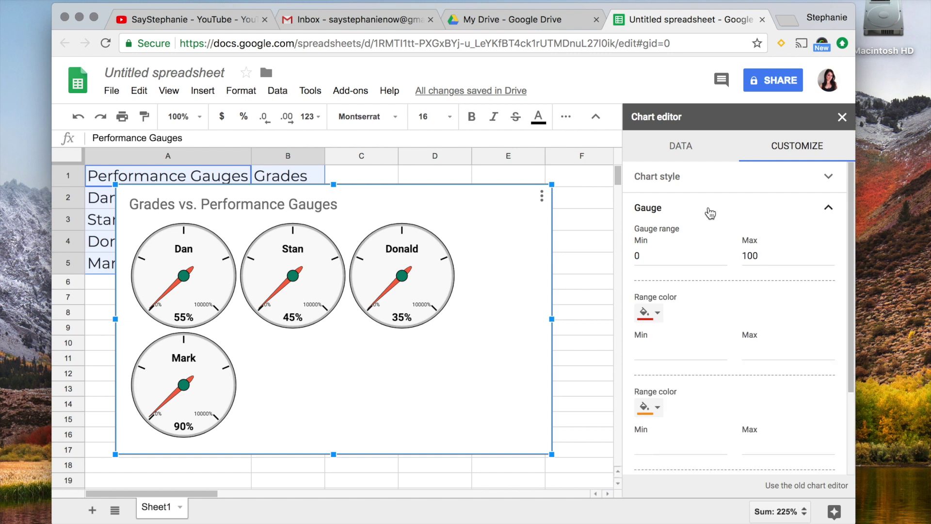
scroll(765, 271, "down", 2)
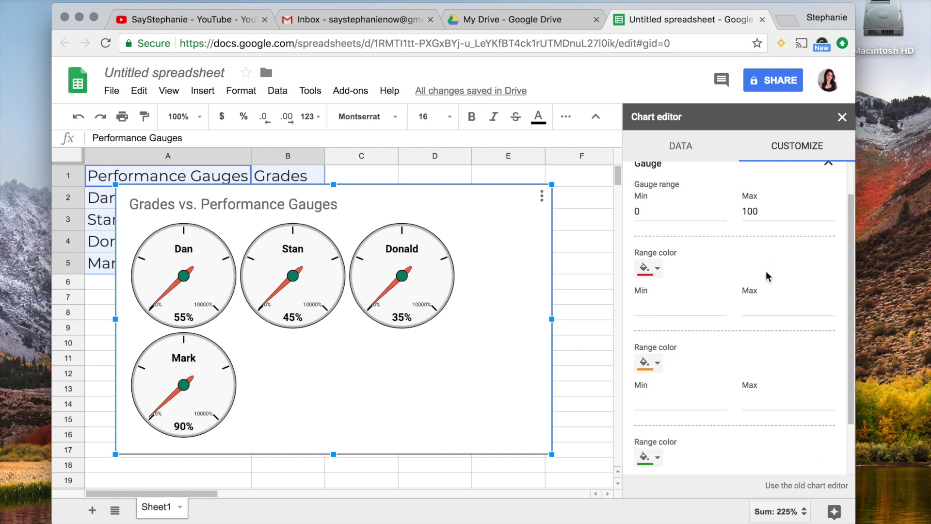
left_click(760, 209)
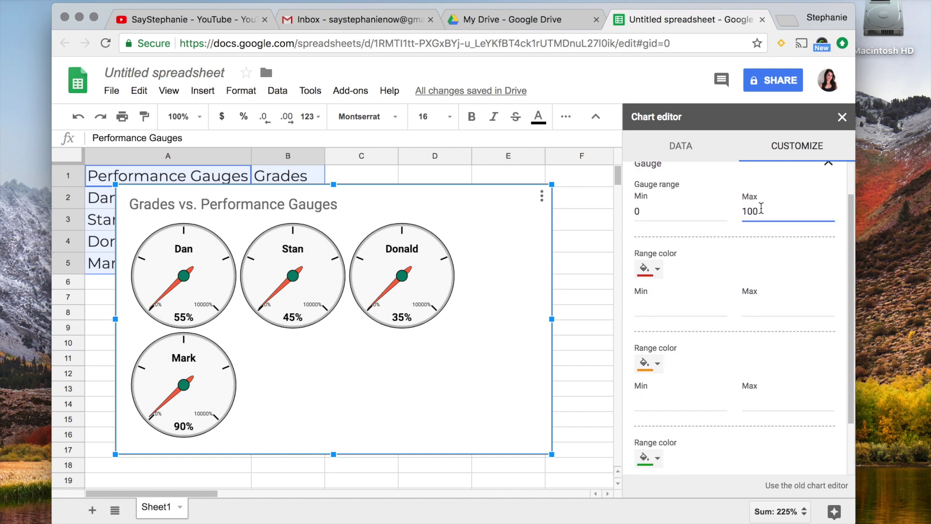
key("BackSpace")
key("BackSpace")
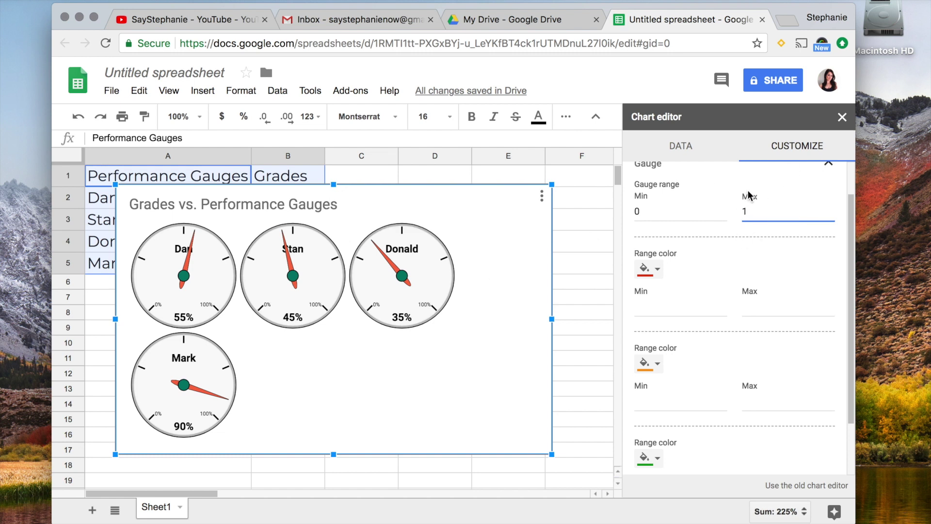
left_click(717, 306)
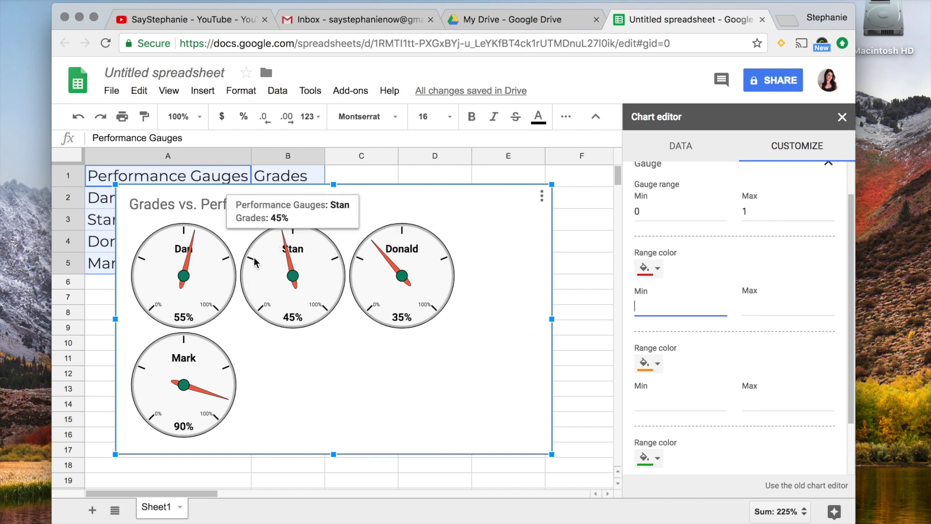
- Set the first (red) range colour band to Min 0 and Max 0.6
mouse_move(183, 288)
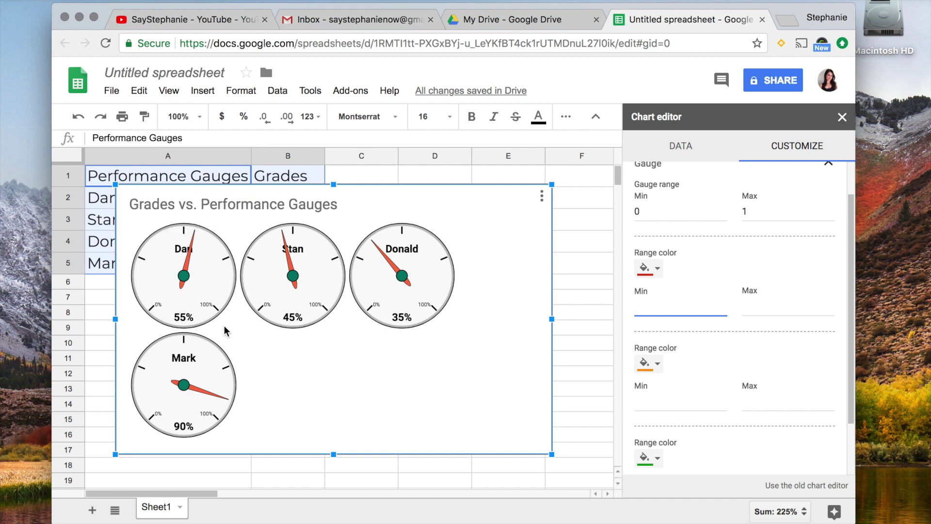
mouse_move(460, 273)
left_click(754, 308)
type(".")
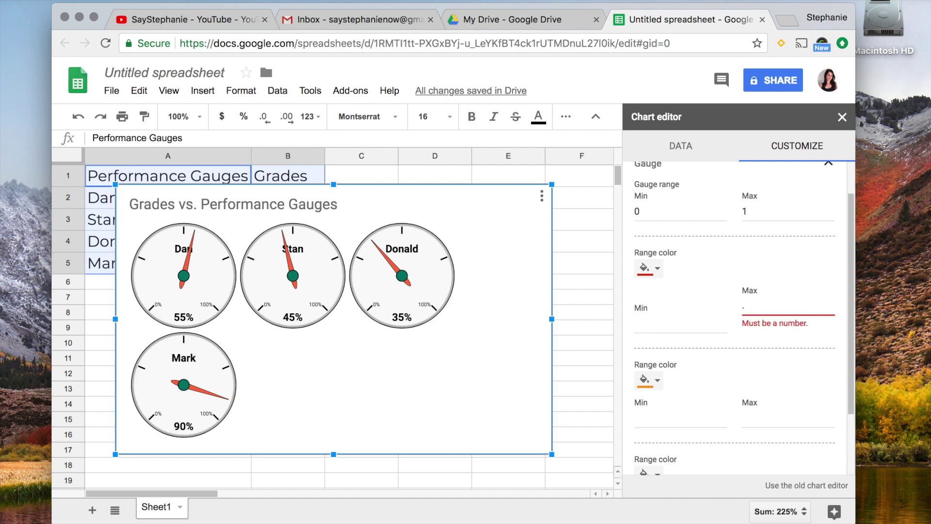
type("6")
left_click(662, 313)
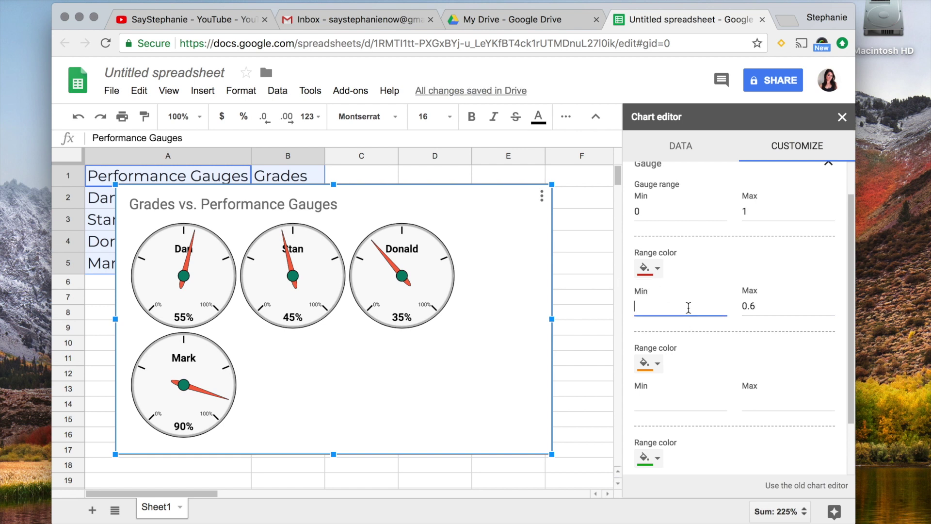
type("0")
left_click(680, 404)
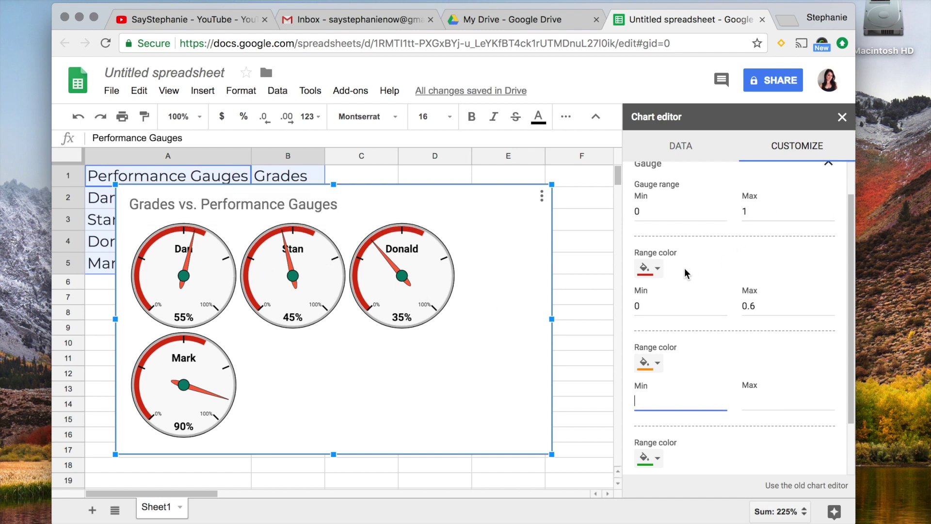
- Review the red band's colour choices, leaving the colour red unchanged
left_click(658, 271)
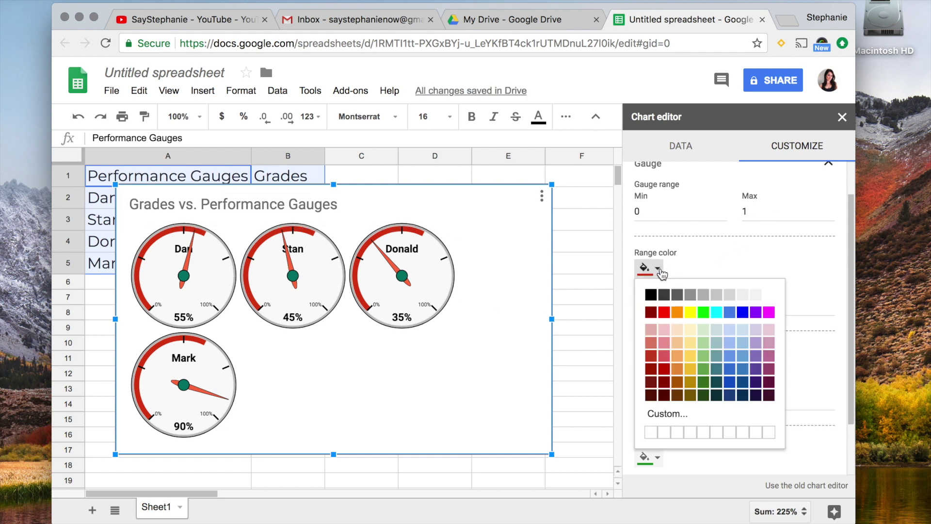
left_click(660, 272)
scroll(676, 446, "down", 3)
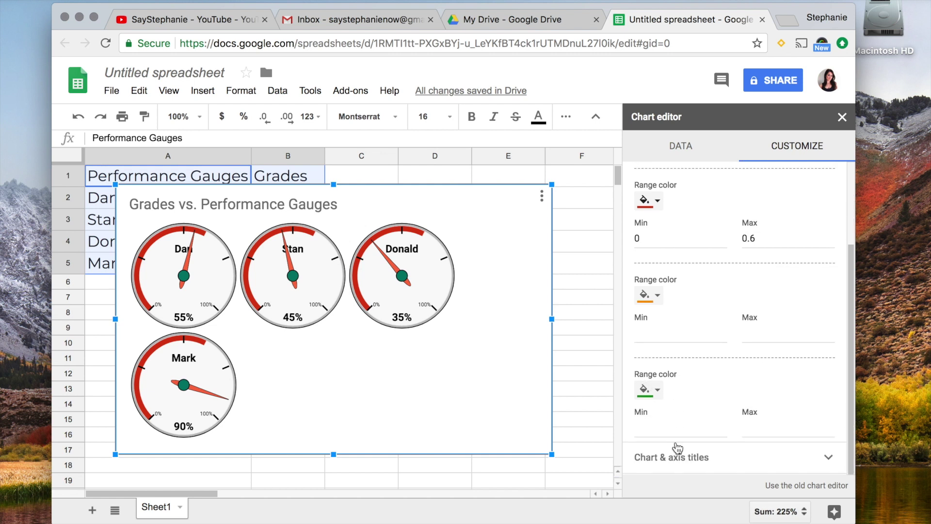
scroll(677, 447, "up", 4)
left_click(651, 286)
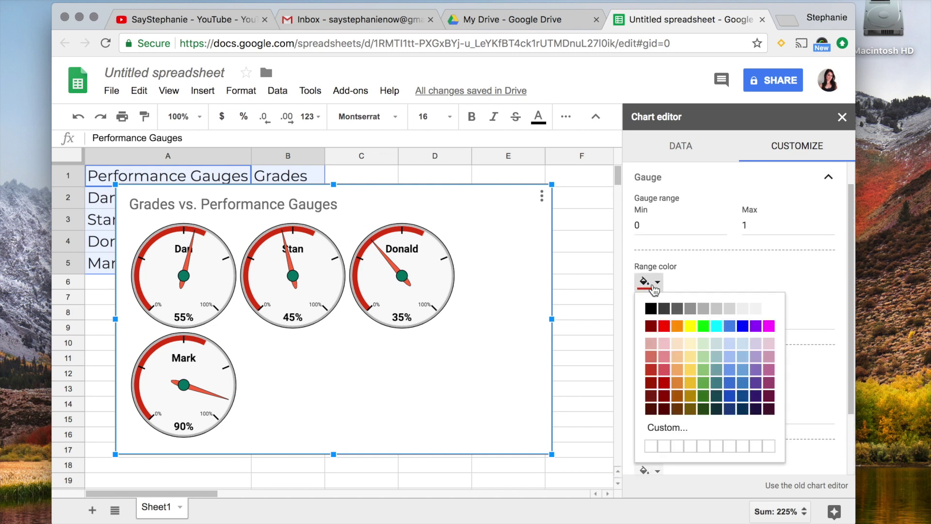
left_click(652, 287)
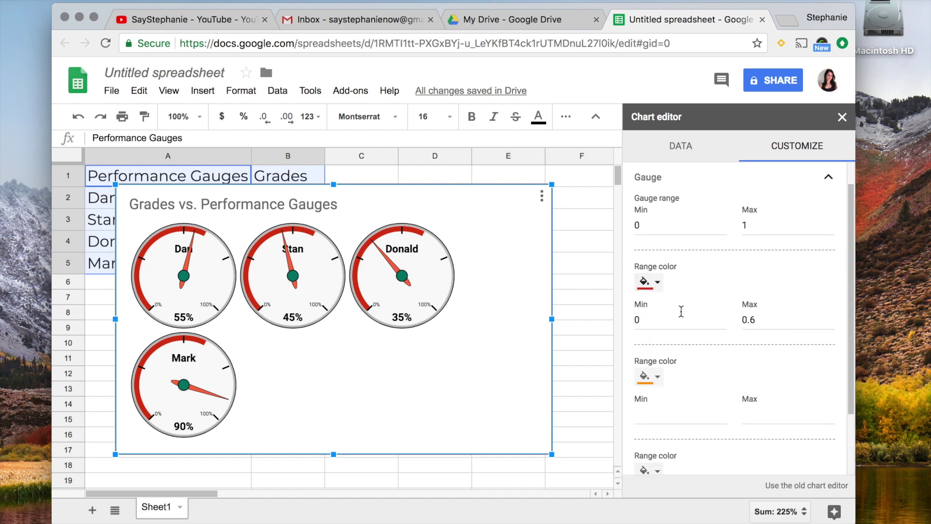
mouse_move(170, 328)
mouse_move(180, 357)
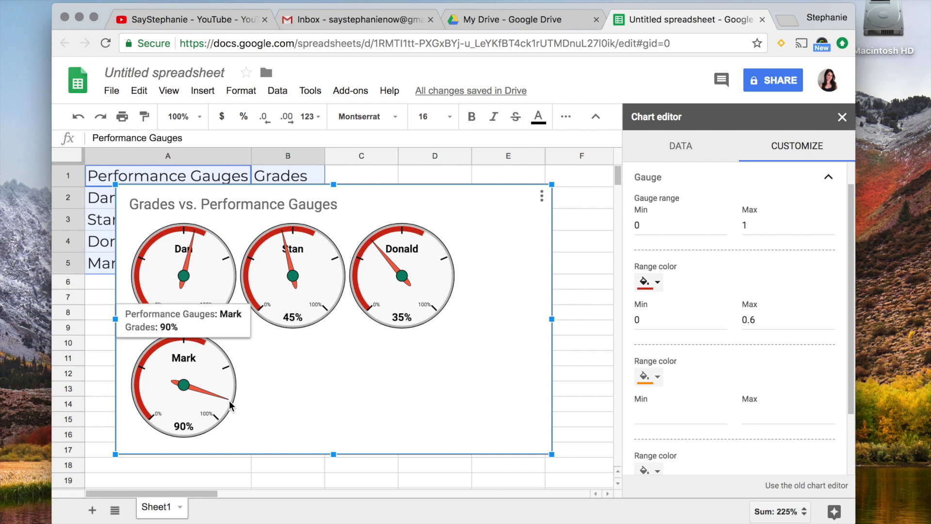
scroll(677, 372, "down", 3)
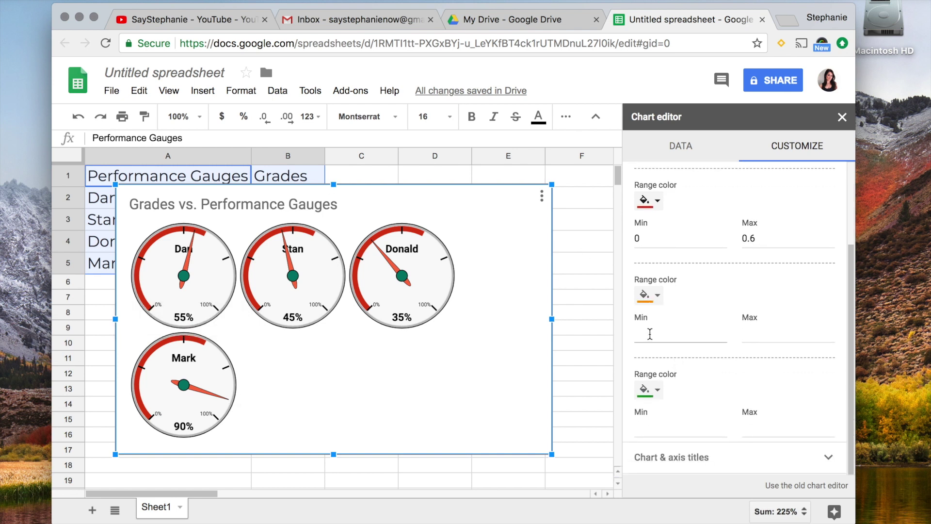
left_click(649, 333)
- Set the orange range colour band to Min 0.6 and Max 0.8
key("Tab")
type(".")
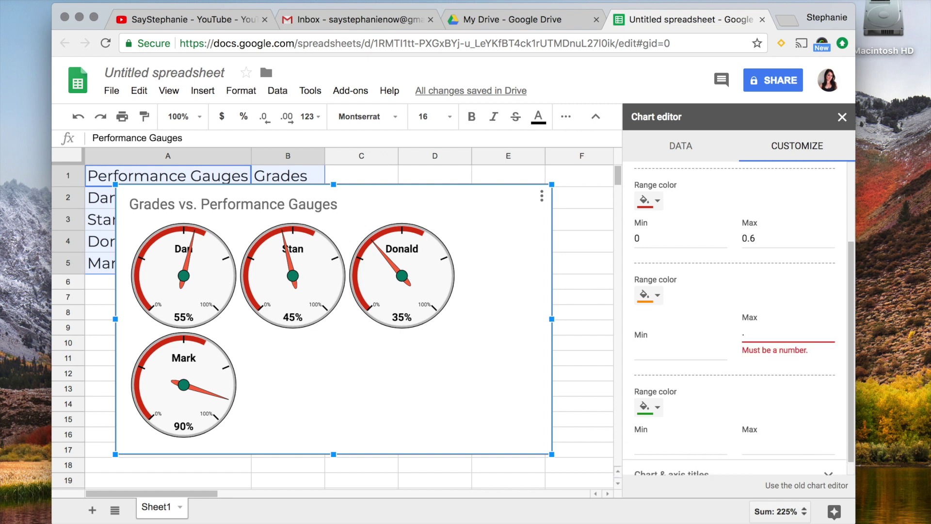
type("8")
left_click(676, 341)
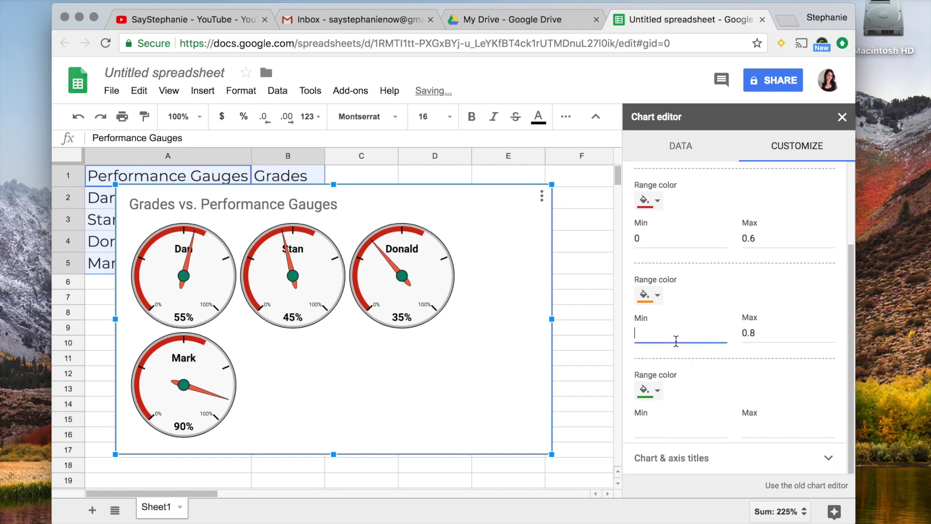
type(".6")
left_click(780, 333)
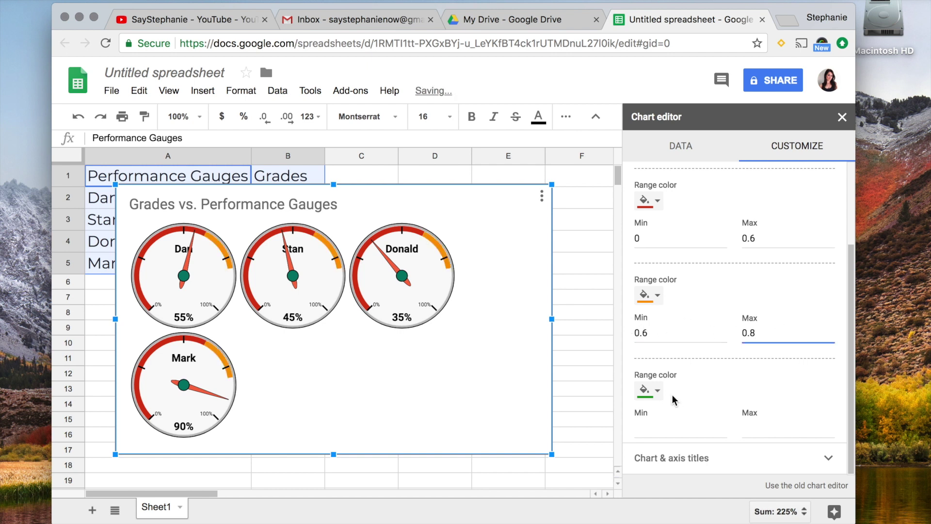
- Set the green range colour band to Min 0.8 and Max 1
mouse_move(425, 254)
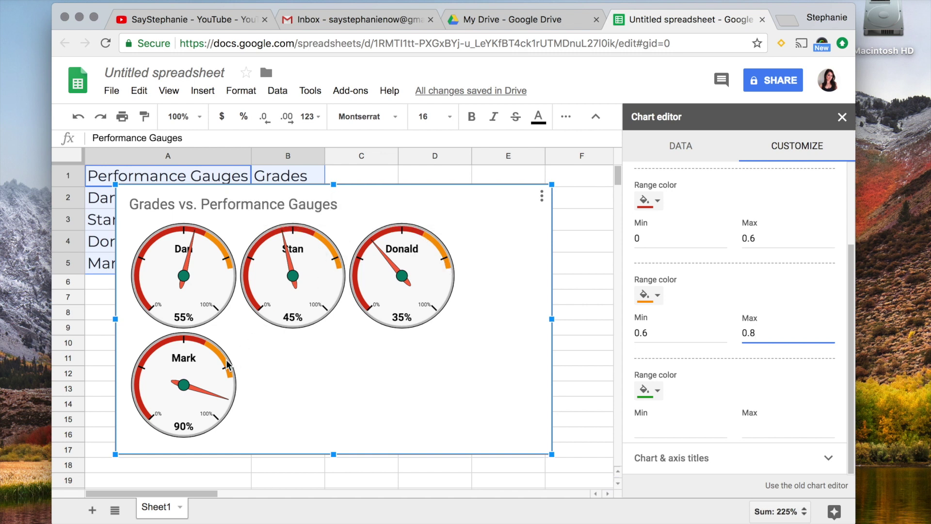
left_click(677, 423)
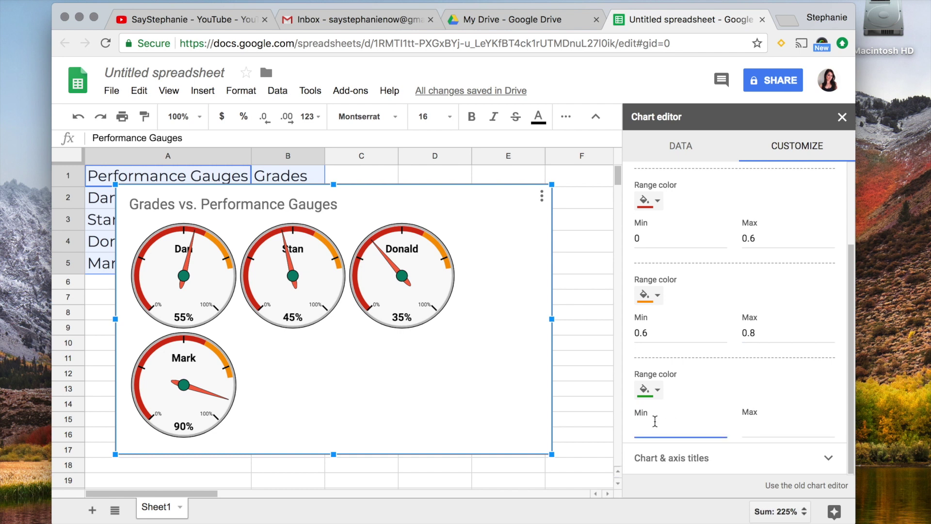
type(".")
type("0.8")
left_click(751, 433)
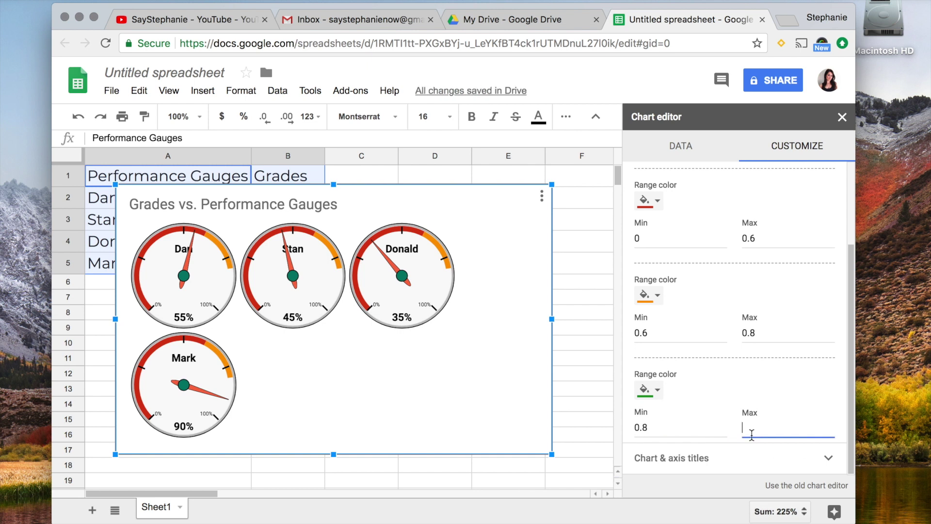
type("1")
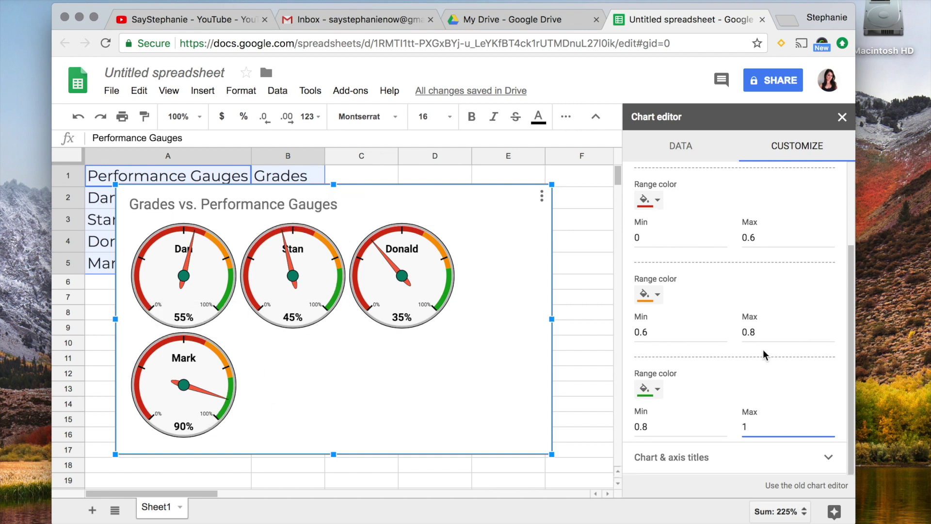
scroll(719, 315, "up", 1)
- Keep Gauge chart as the type and shorten the chart so Dan, Stan, Donald and Mark's gauges share one row
scroll(718, 283, "up", 2)
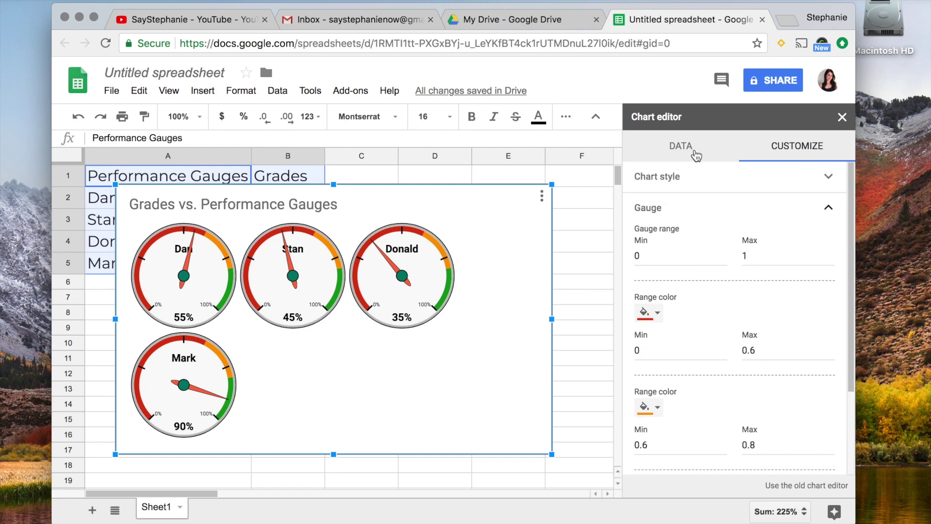
left_click(693, 152)
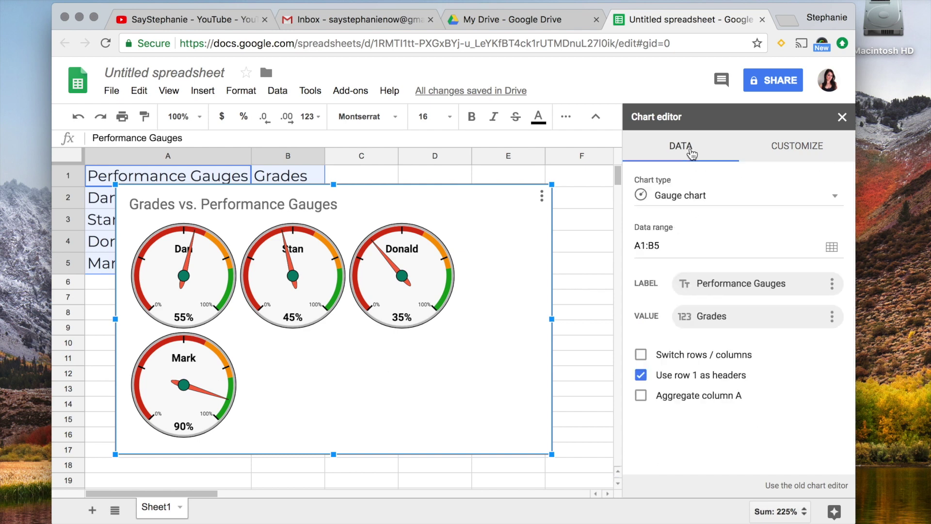
left_click(726, 196)
scroll(727, 337, "down", 10)
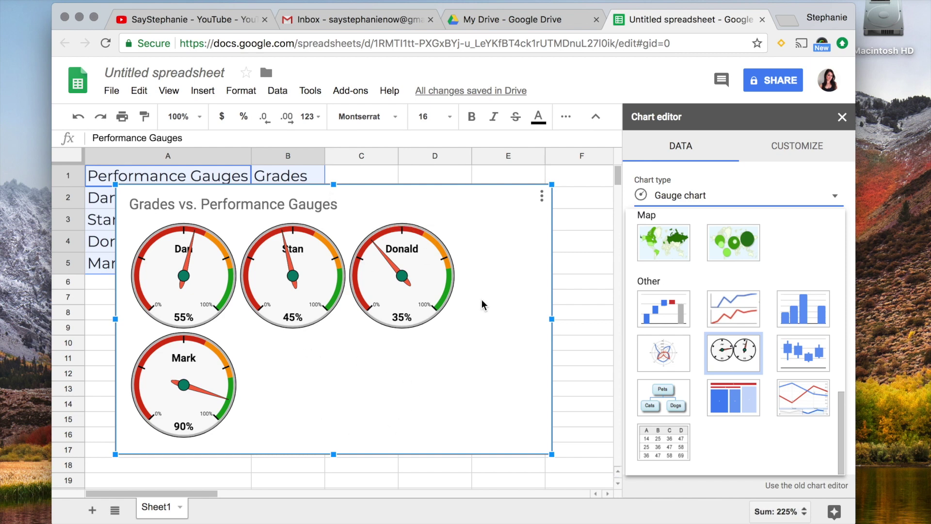
left_click(552, 456)
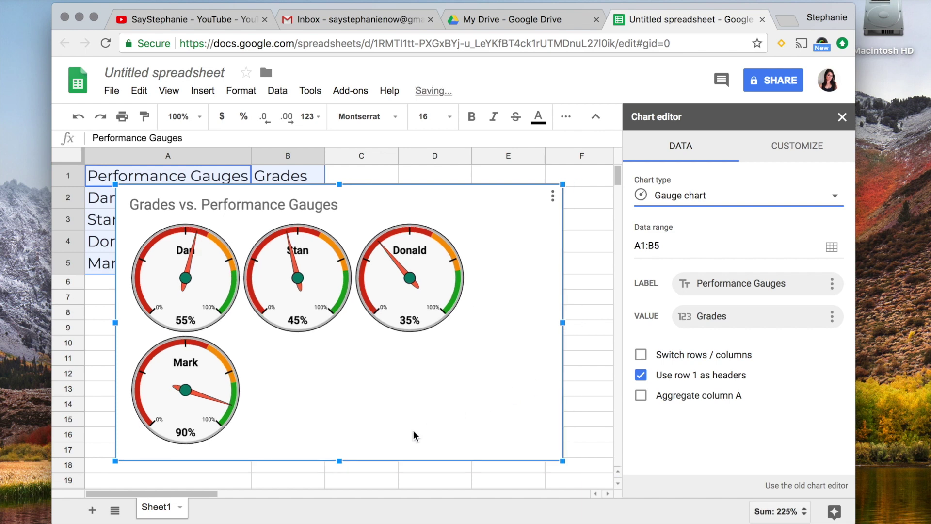
left_click_drag(339, 461, 342, 366)
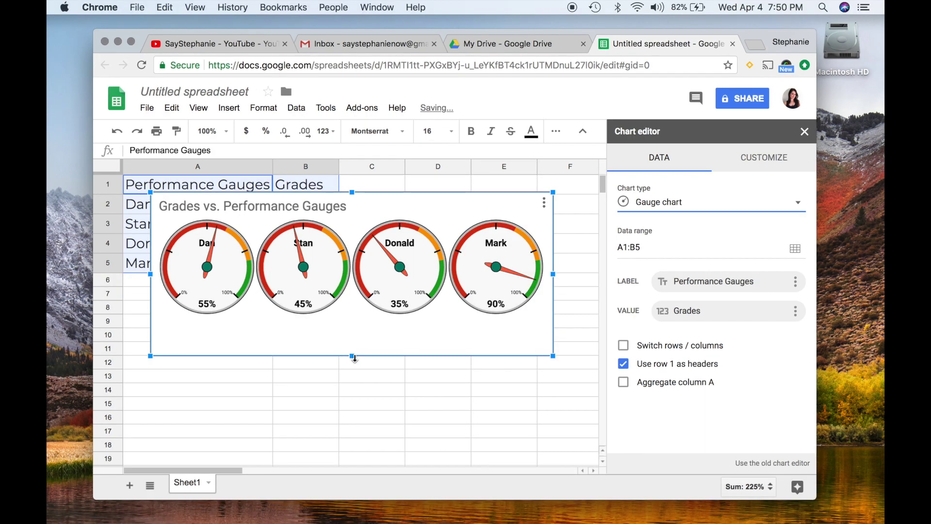